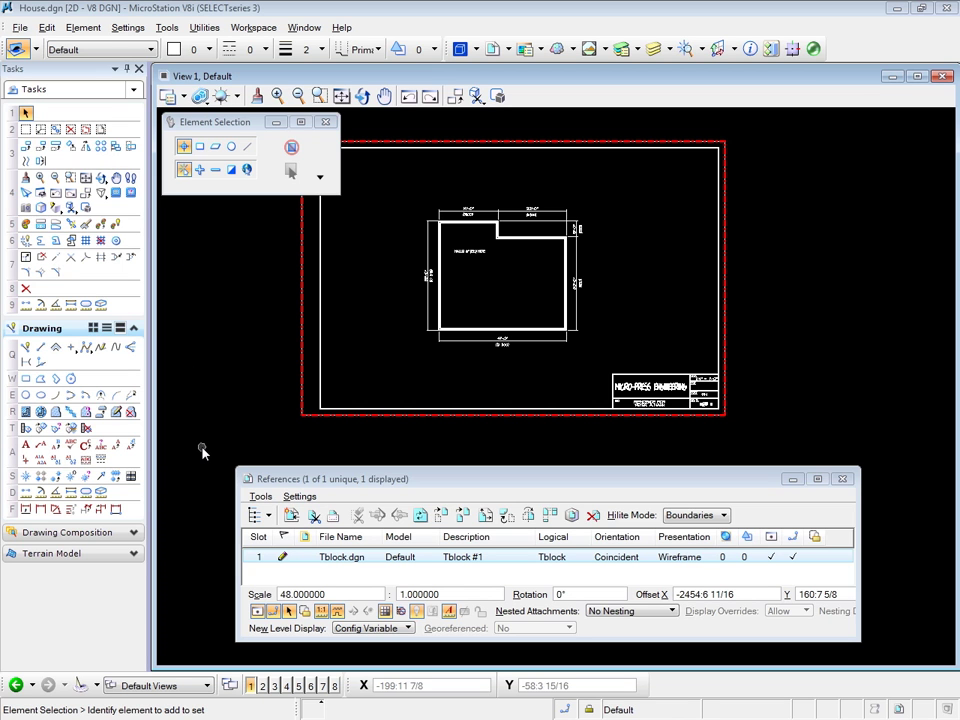
Step: Show the list of reference tools for the Tblock.dgn attachment
click(261, 497)
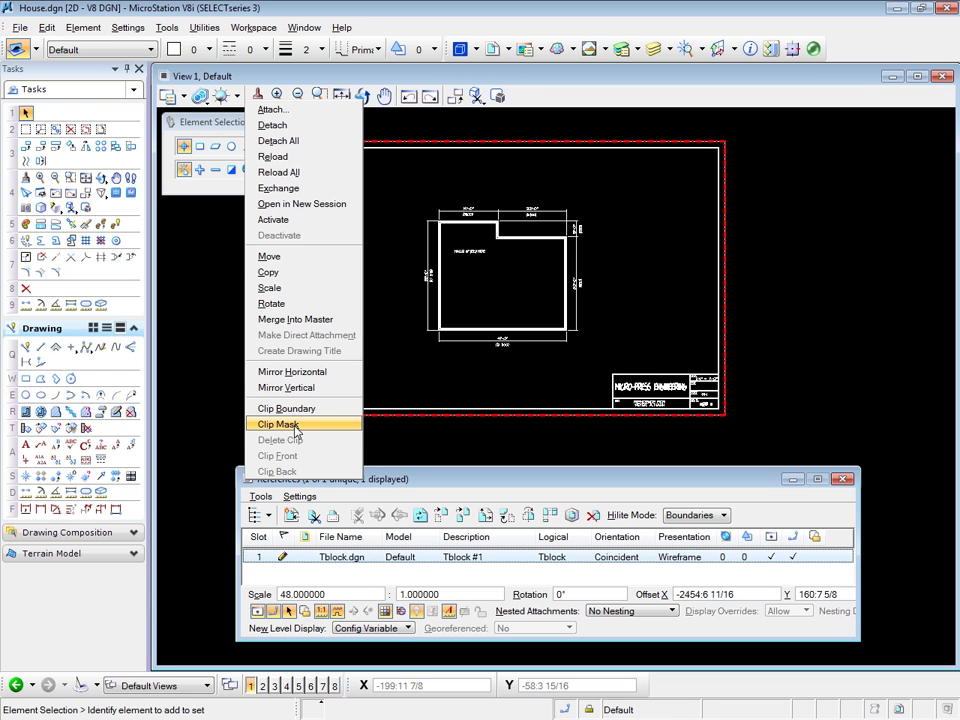
Step: Start clipping the Tblock reference from the reference settings, then cancel, leaving it unclipped
click(299, 496)
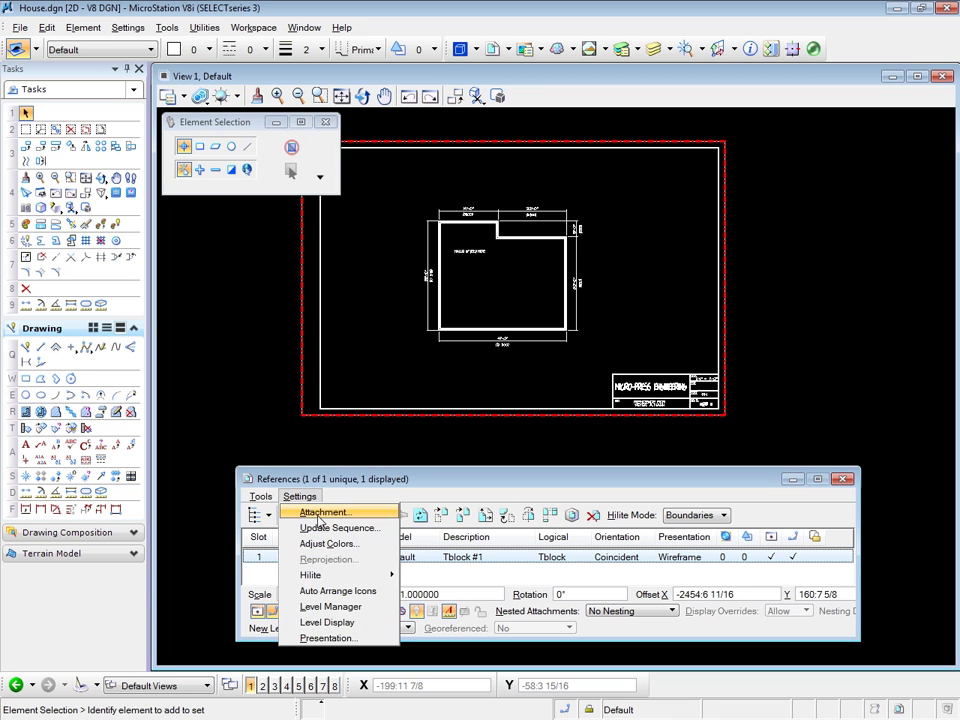
click(379, 500)
click(312, 515)
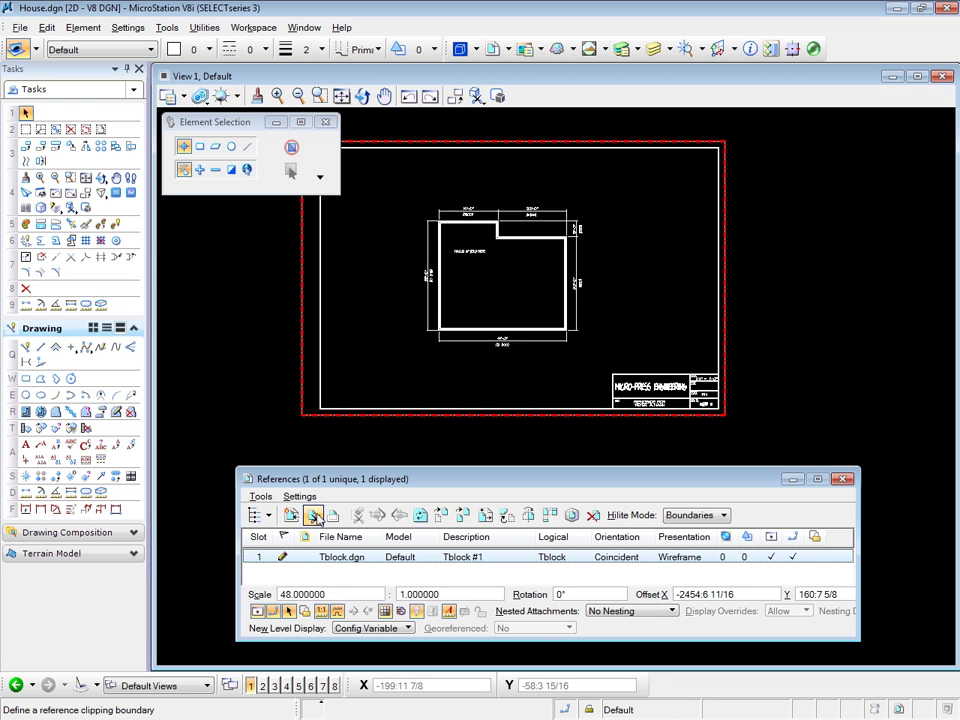
key(Escape)
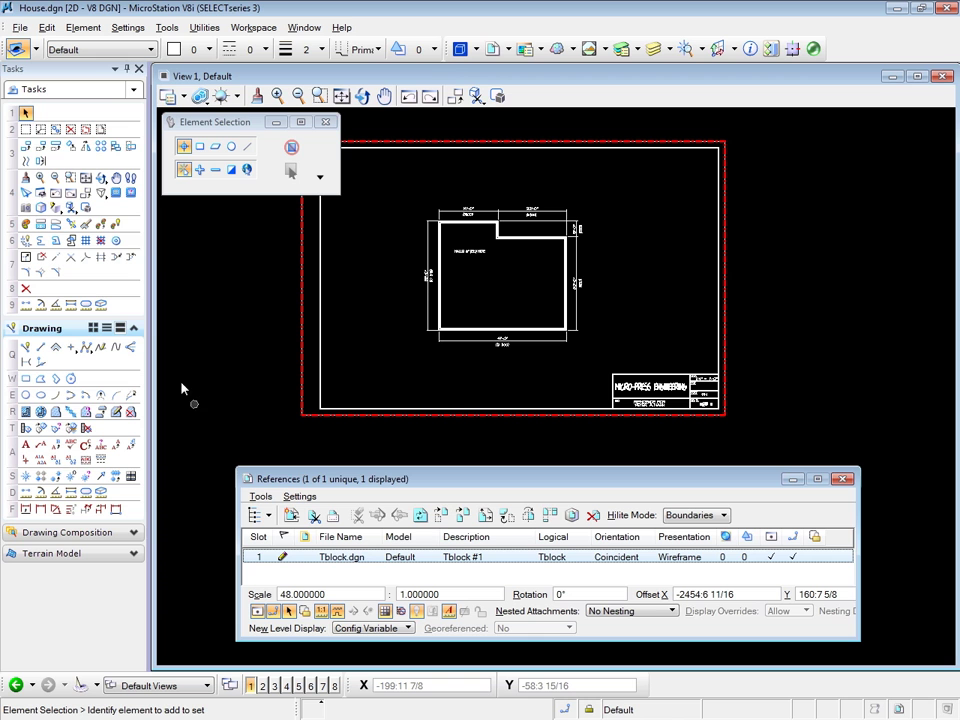
Step: Place a block fence from the title block's top-left corner to its bottom-right corner
click(26, 130)
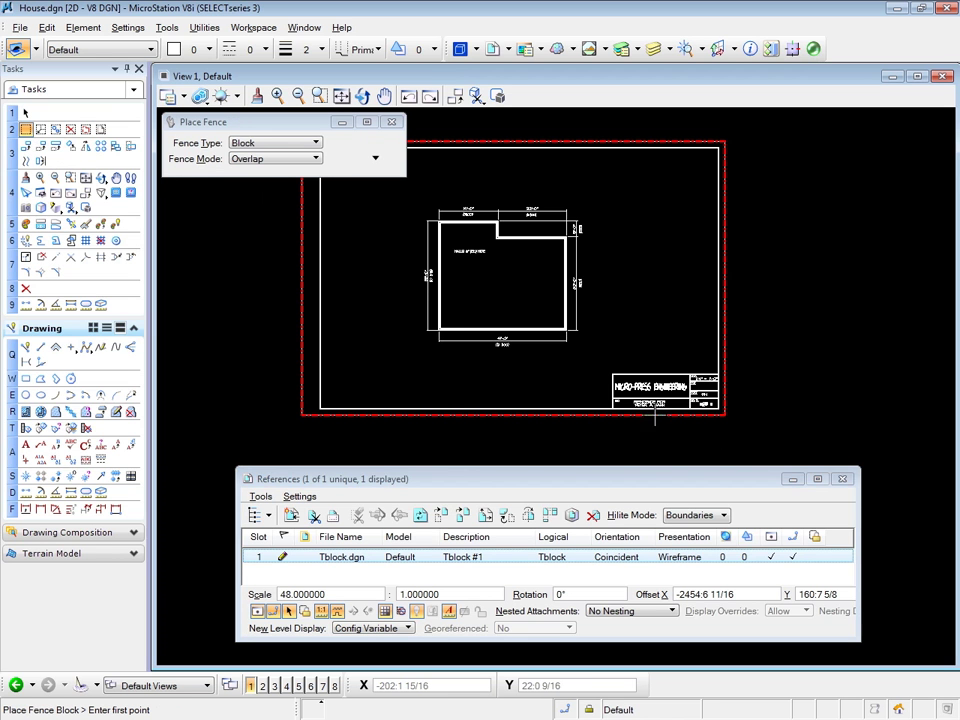
scroll(742, 434, up, 3)
scroll(742, 434, up, 1)
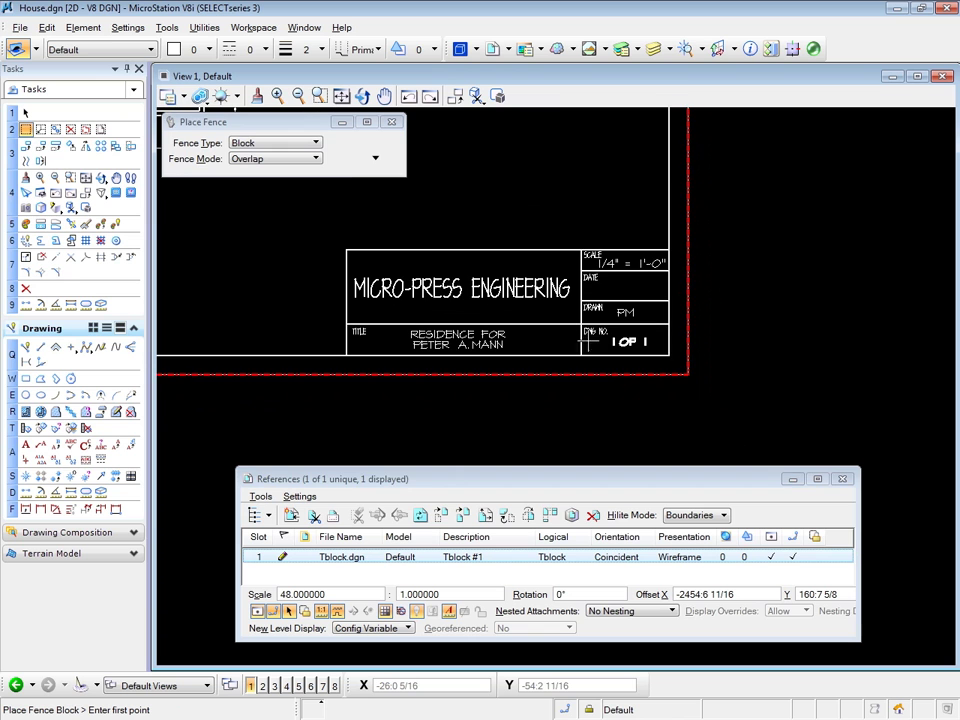
click(346, 249)
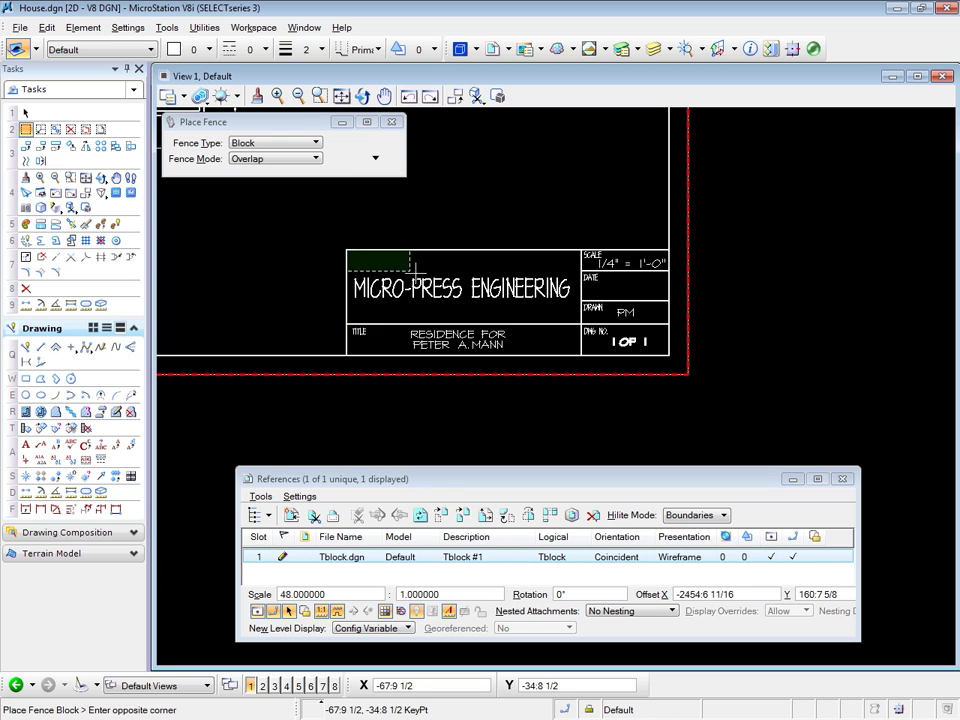
click(676, 360)
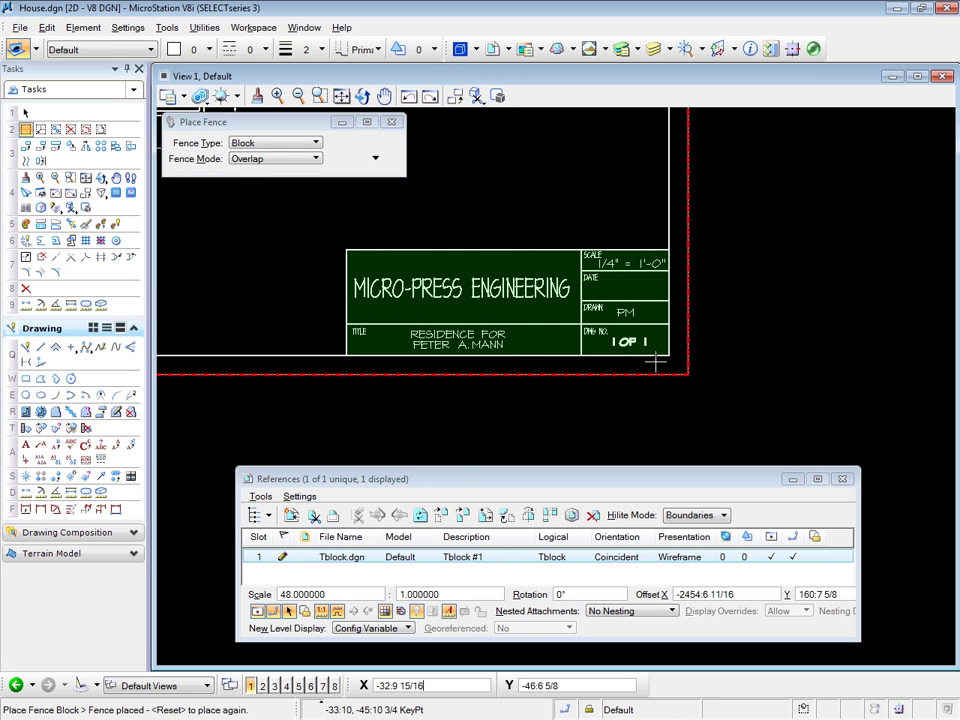
Step: Clip the Tblock.dgn reference to the active fence and zoom back out
click(313, 516)
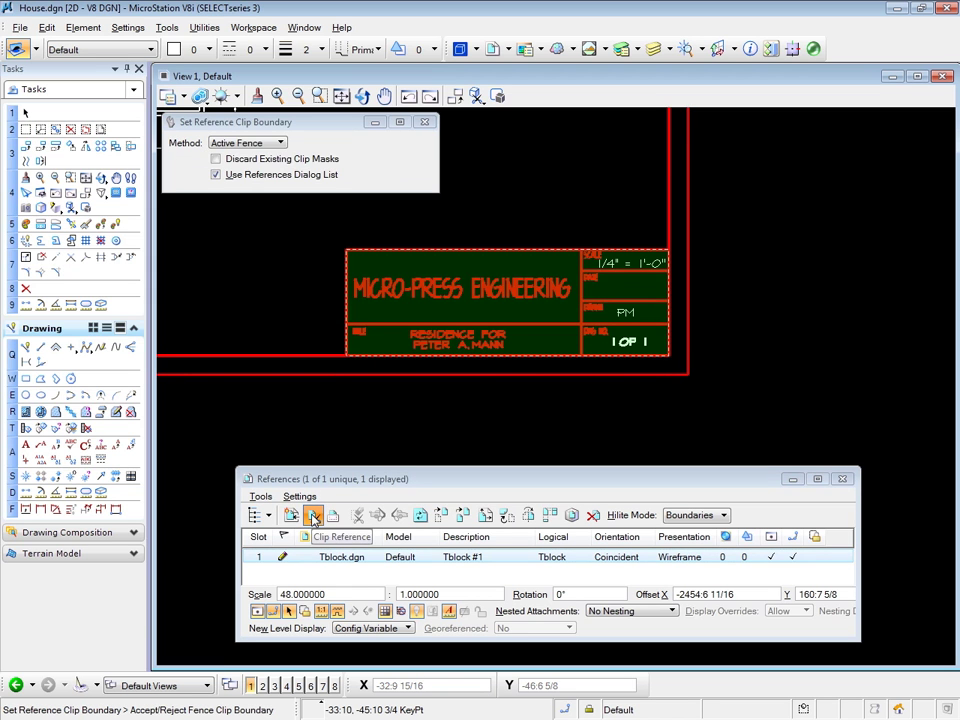
click(441, 407)
scroll(677, 411, down, 4)
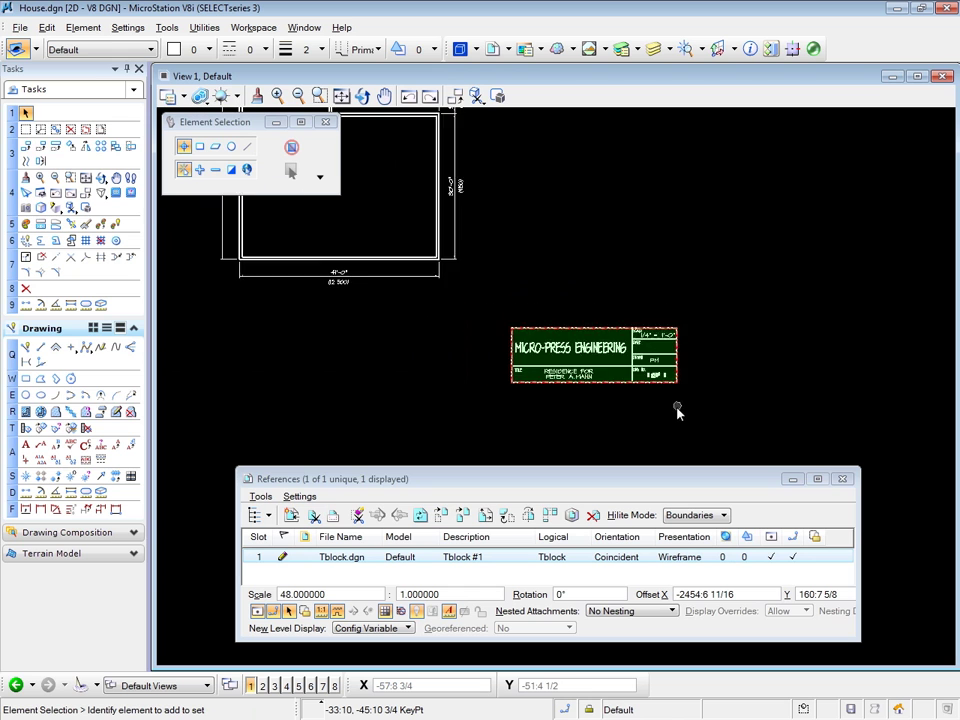
scroll(683, 414, down, 1)
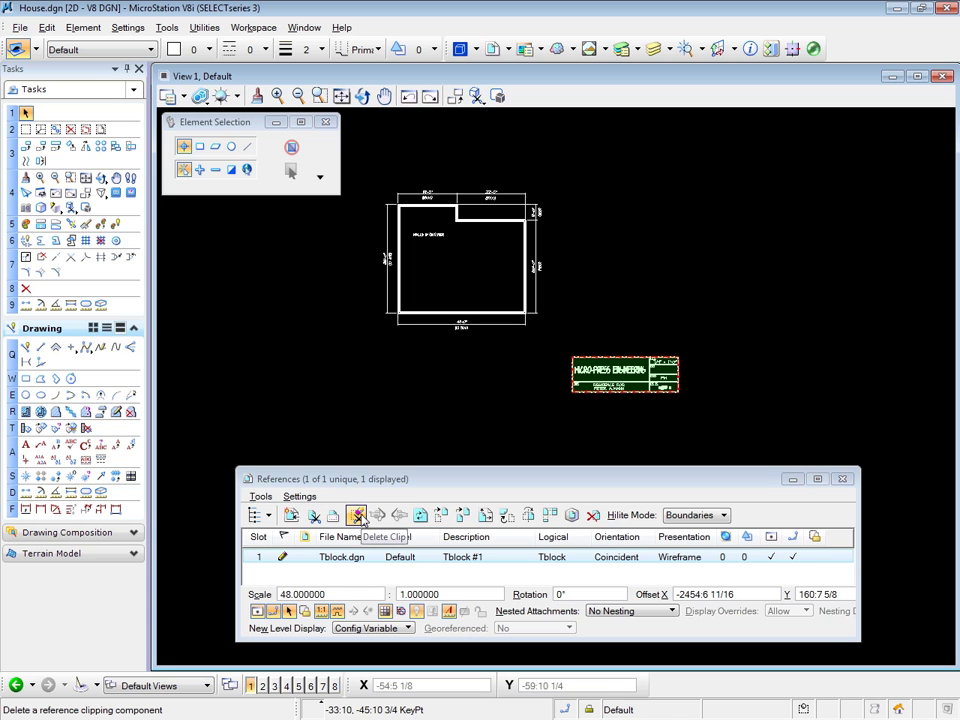
Step: Delete the Tblock reference clip and confirm it in the view
click(358, 515)
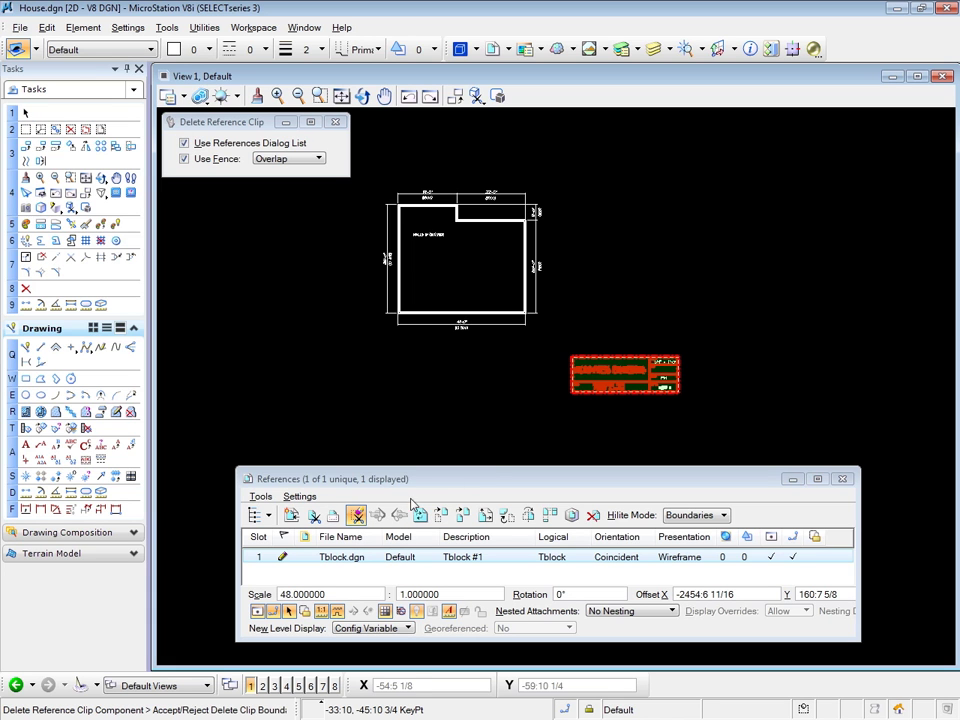
click(535, 420)
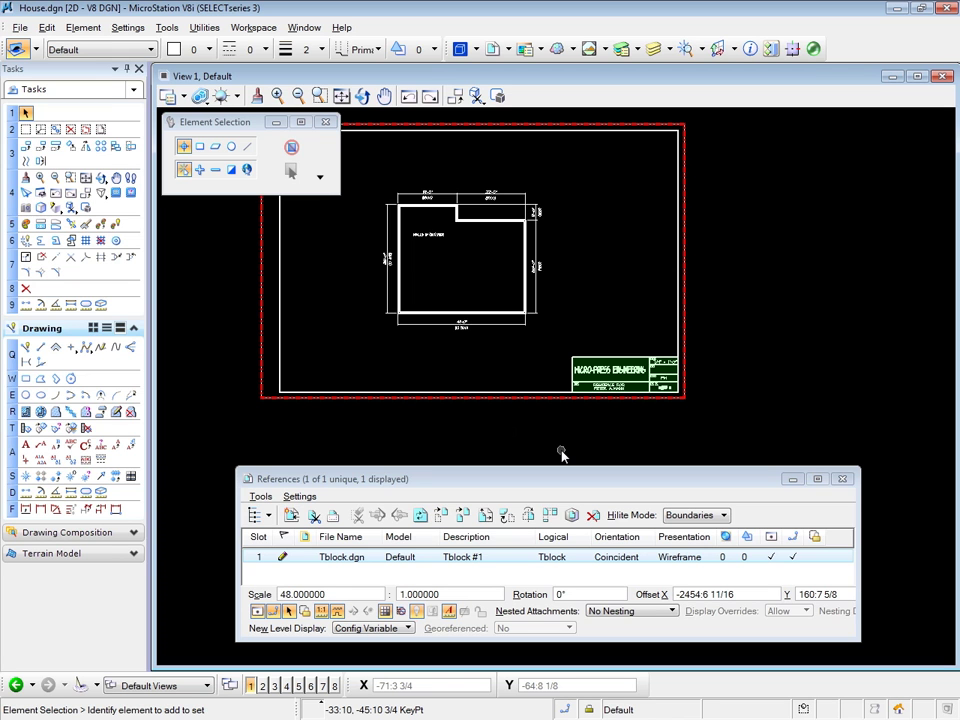
Step: Rerun the reference clip delete command from the Utilities key-in window, then close it
click(209, 30)
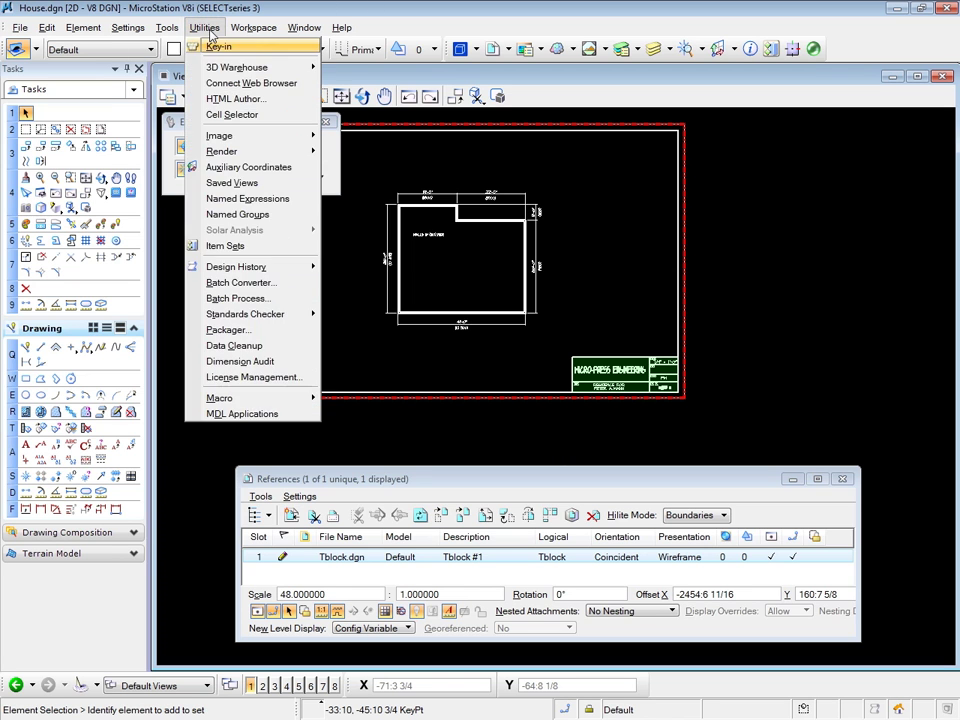
click(218, 46)
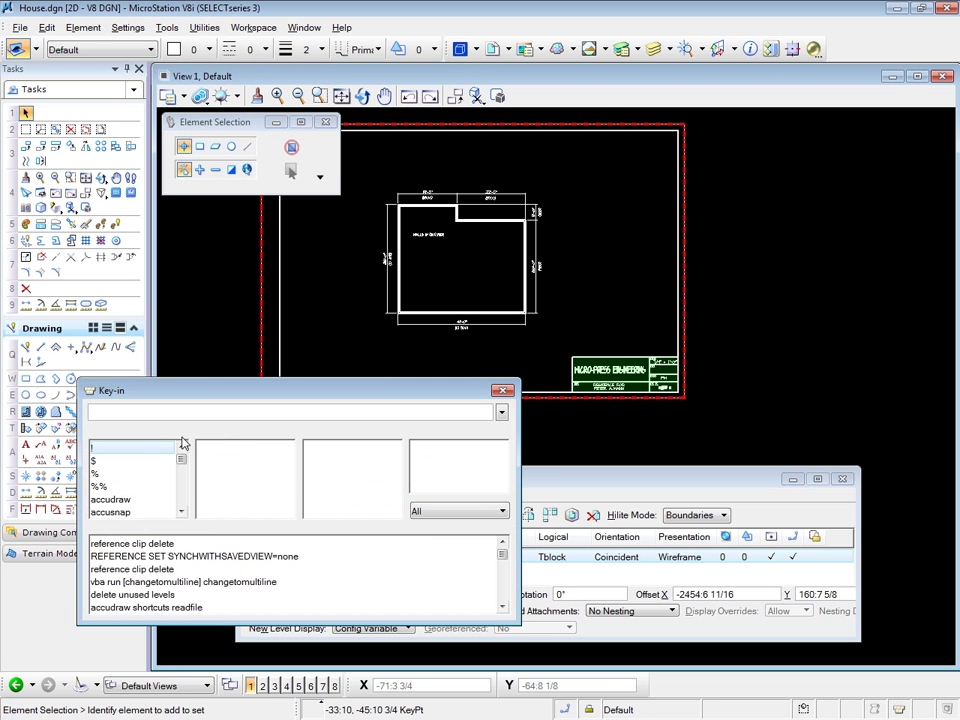
click(168, 544)
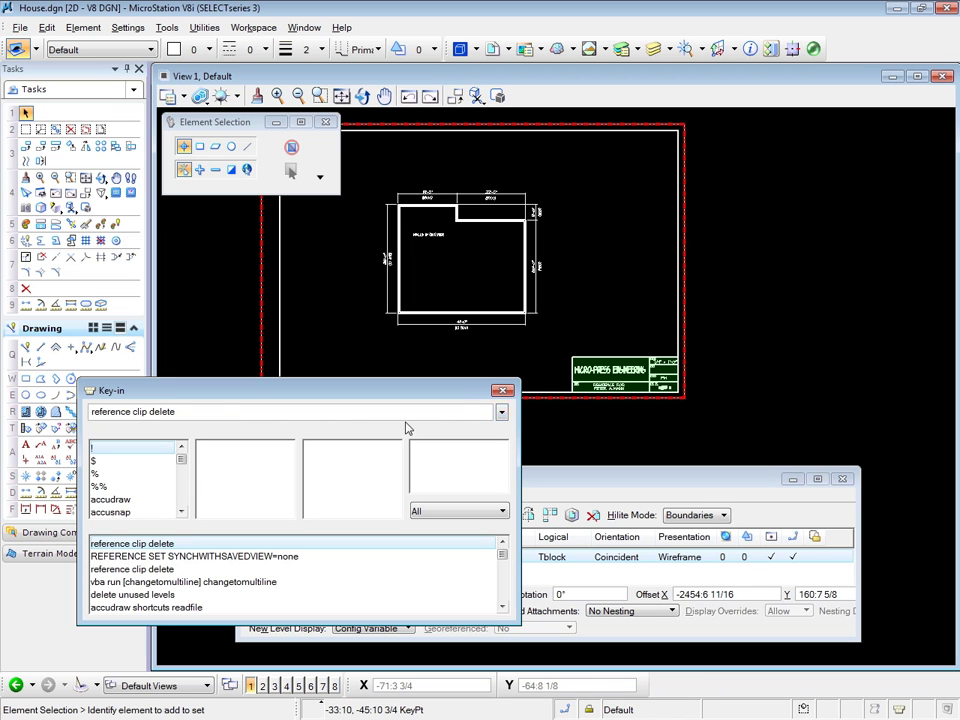
click(501, 391)
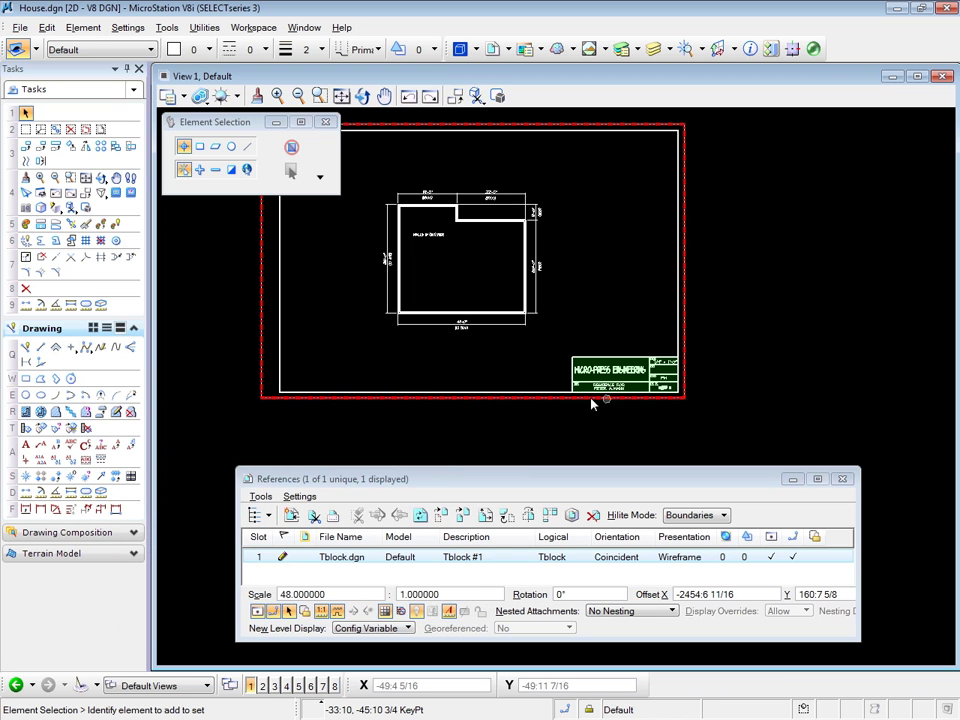
Step: Start Clip Boundary on Tblock with Method Active Fence, reviewing the Element and Named Fence options
click(314, 516)
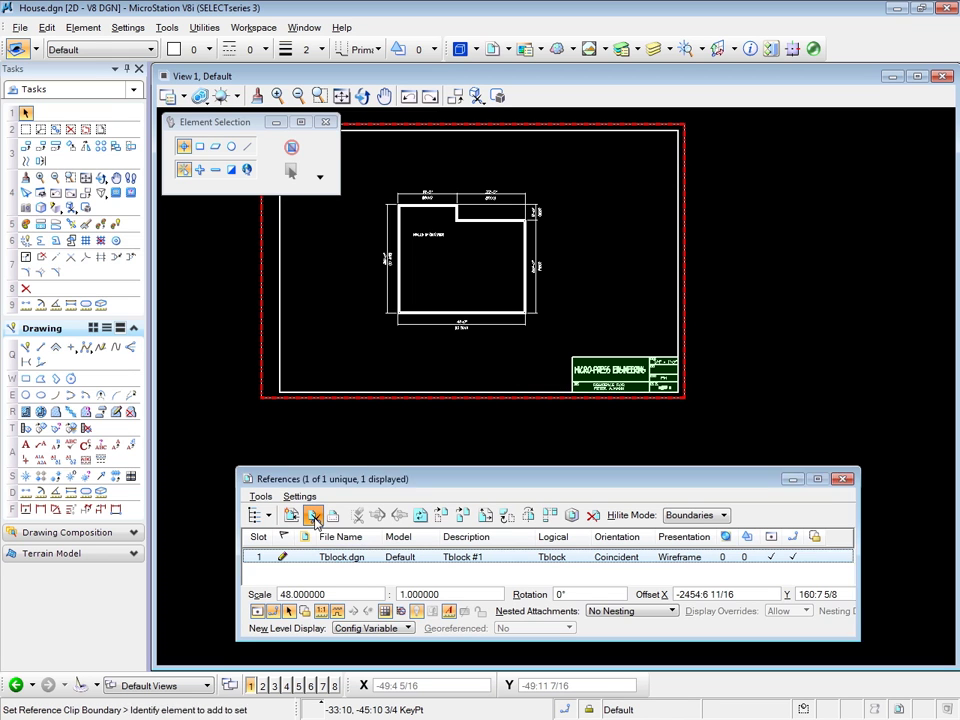
click(314, 516)
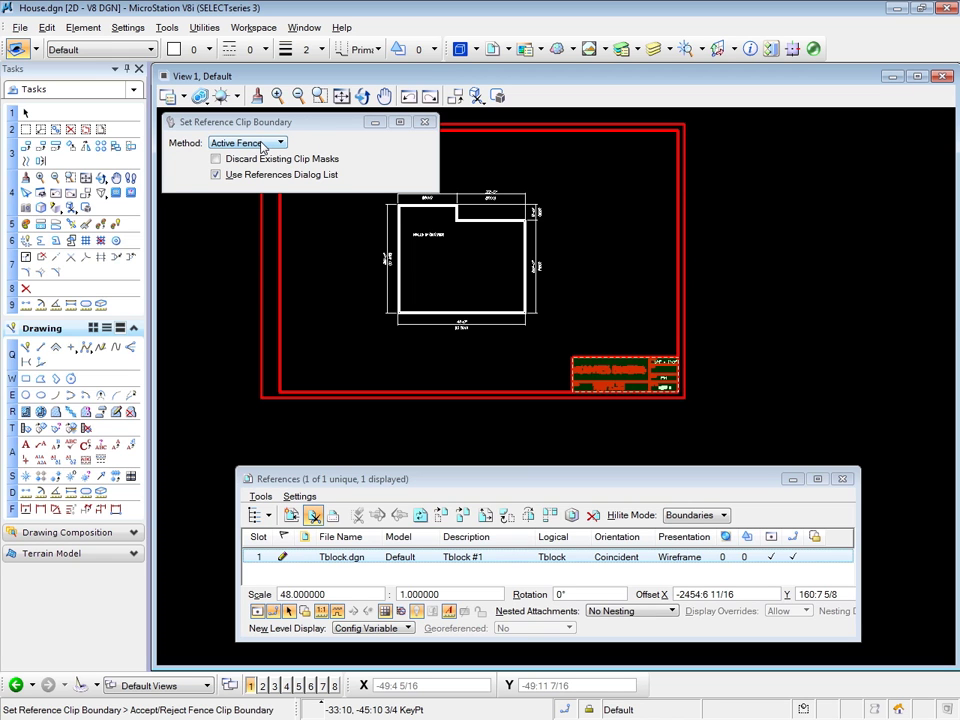
click(262, 144)
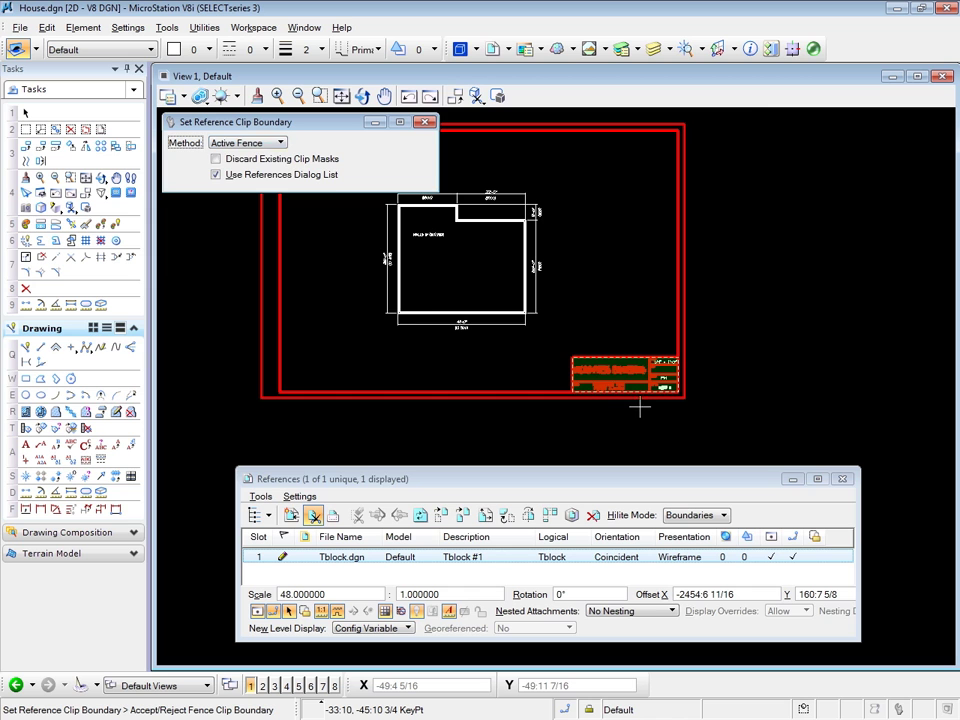
scroll(639, 407, up, 5)
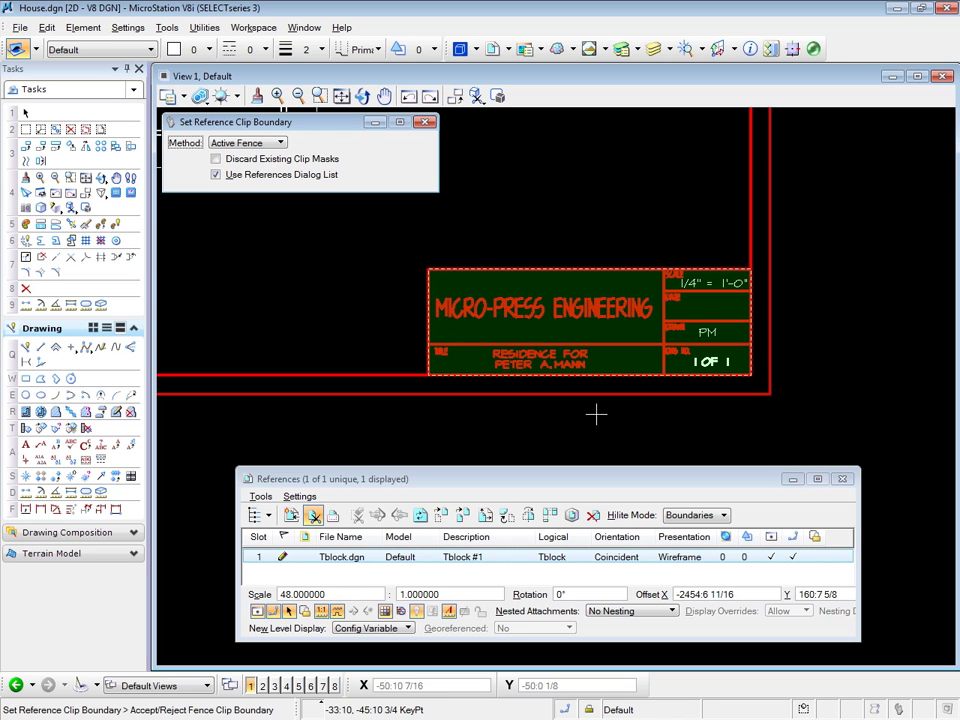
scroll(849, 394, down, 3)
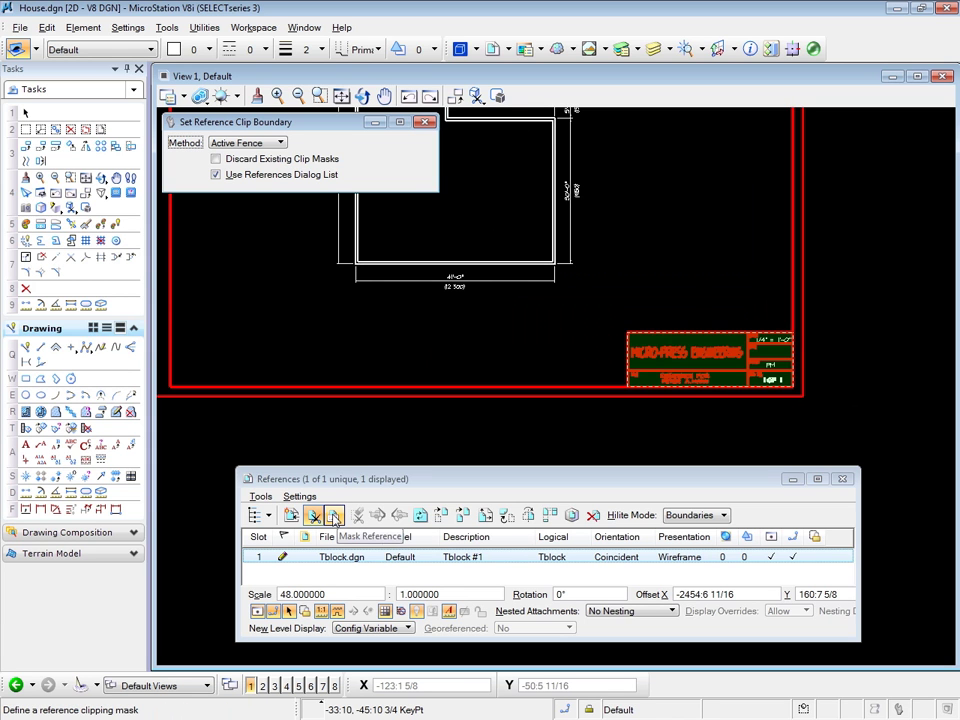
Step: Mask the Tblock reference with the fence, then test-move the PM text and undo it
click(334, 516)
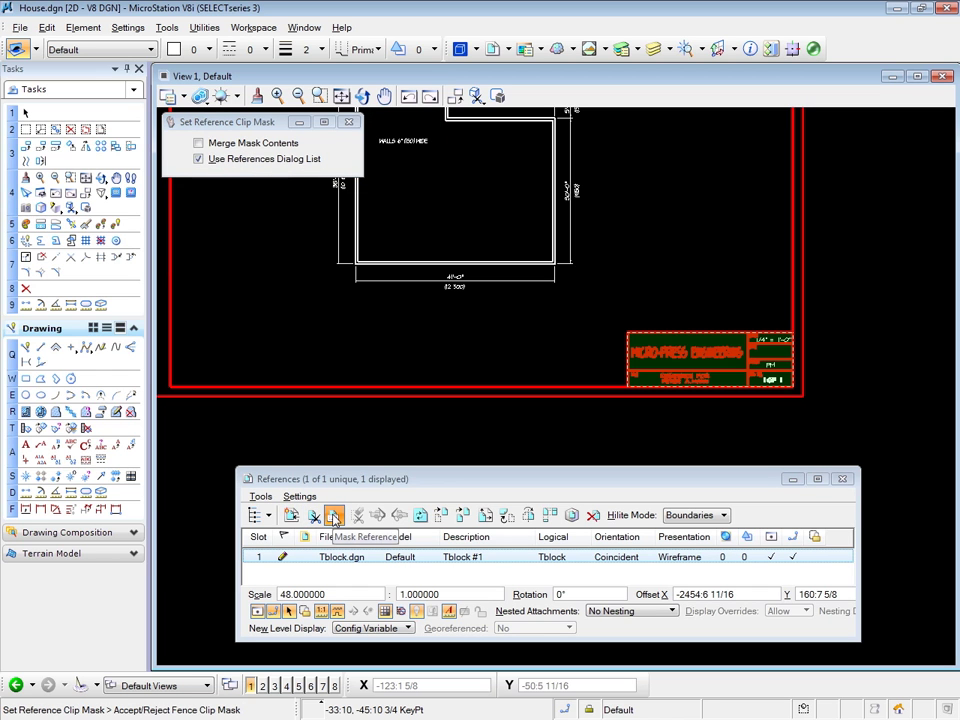
click(677, 427)
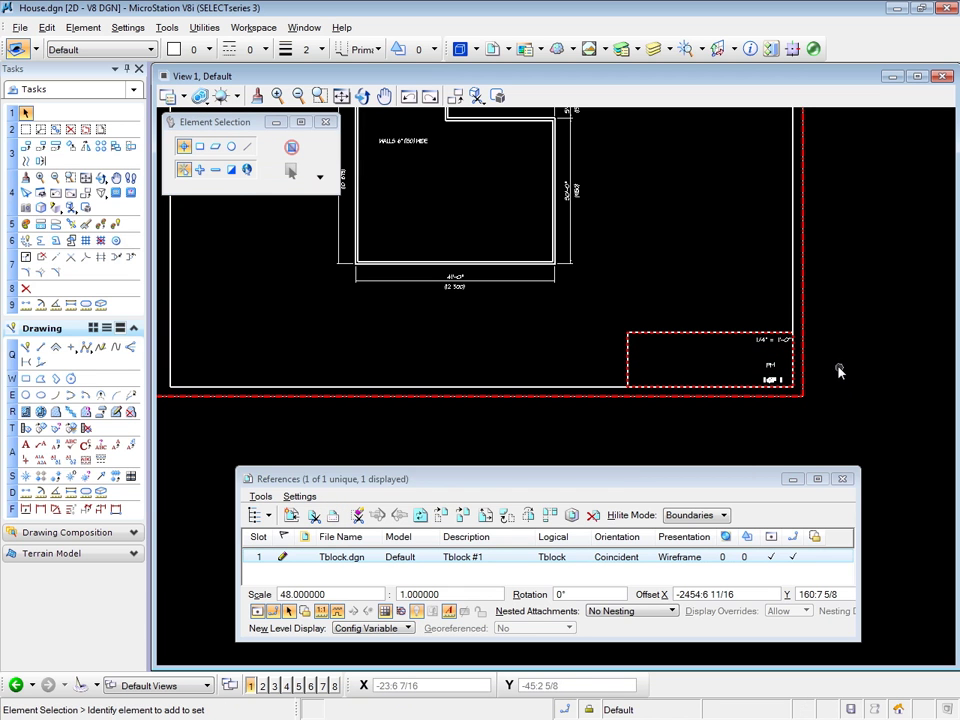
scroll(838, 362, up, 3)
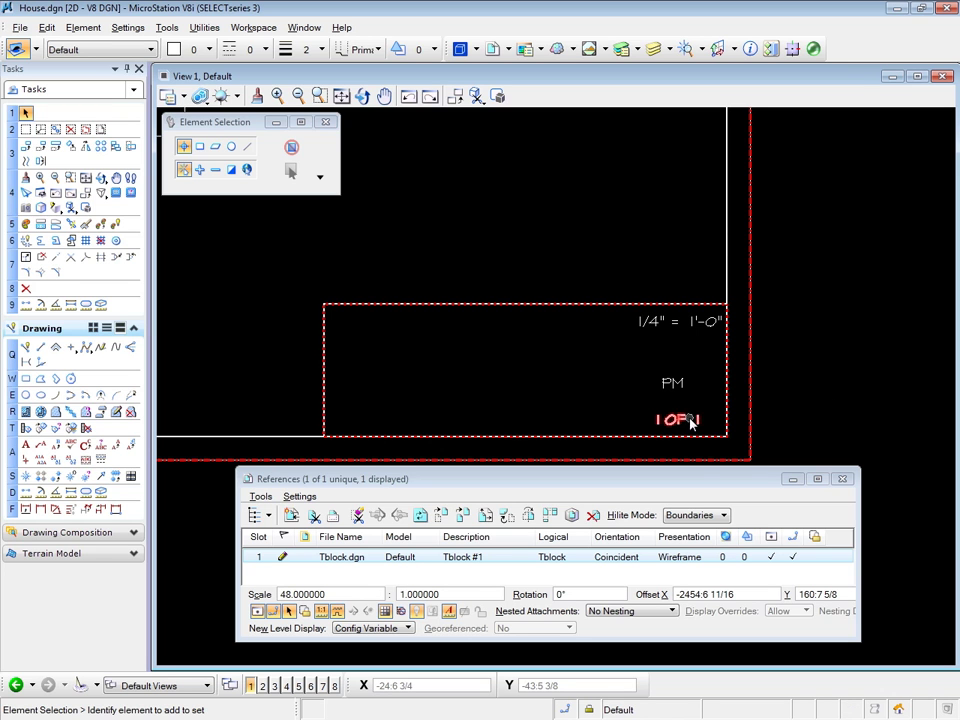
drag(675, 387, 814, 390)
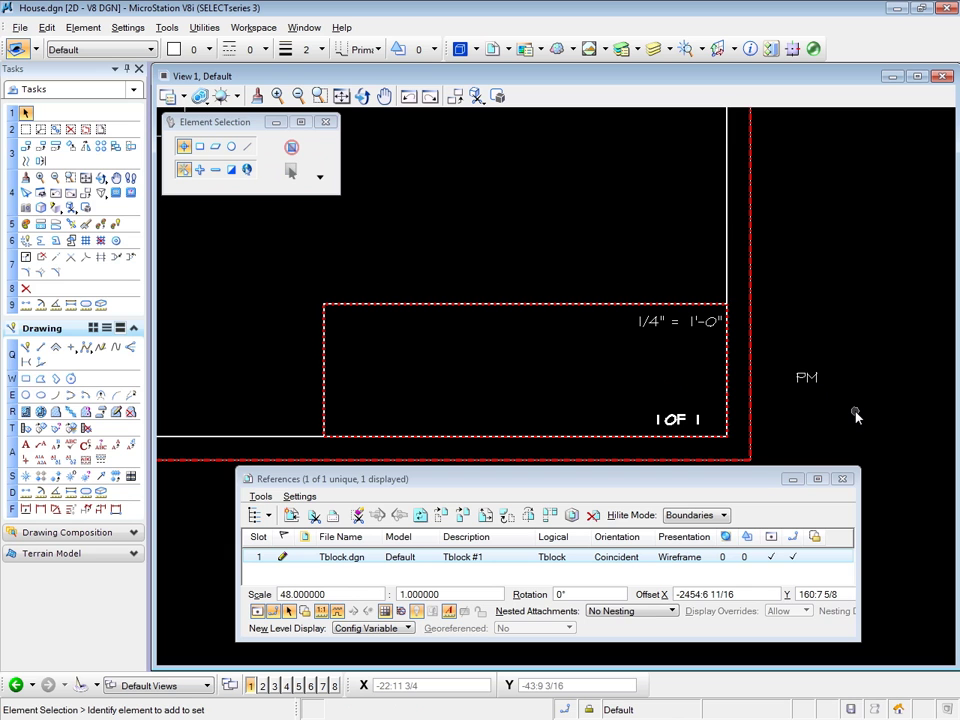
key(ctrl+z)
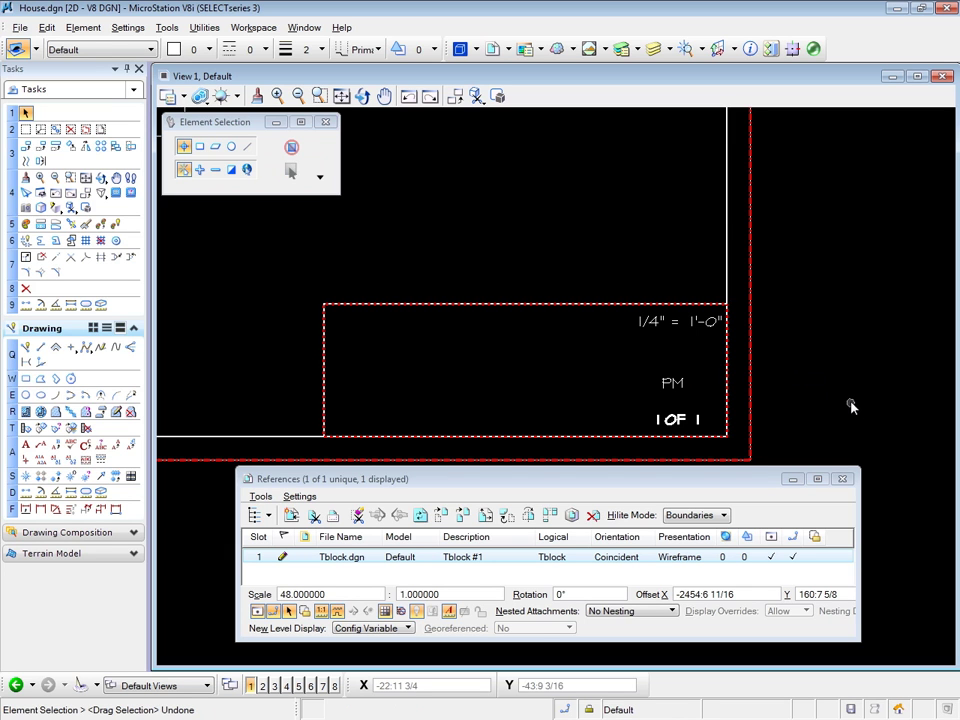
Step: Delete the Tblock clip and mask, then zoom out to the whole sheet
click(358, 515)
click(416, 394)
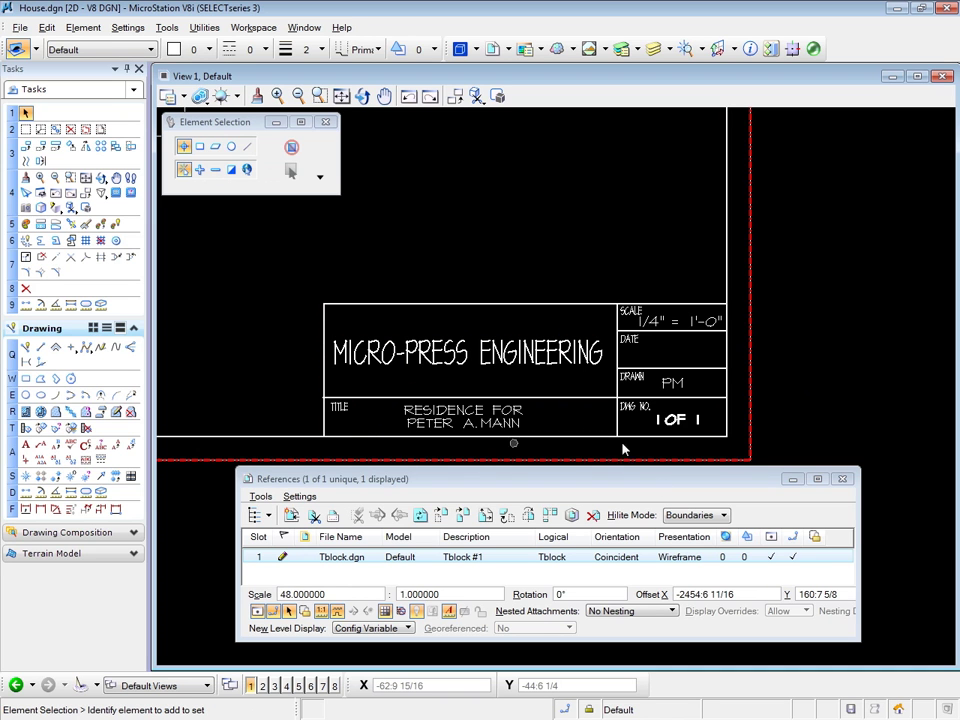
scroll(847, 318, down, 1)
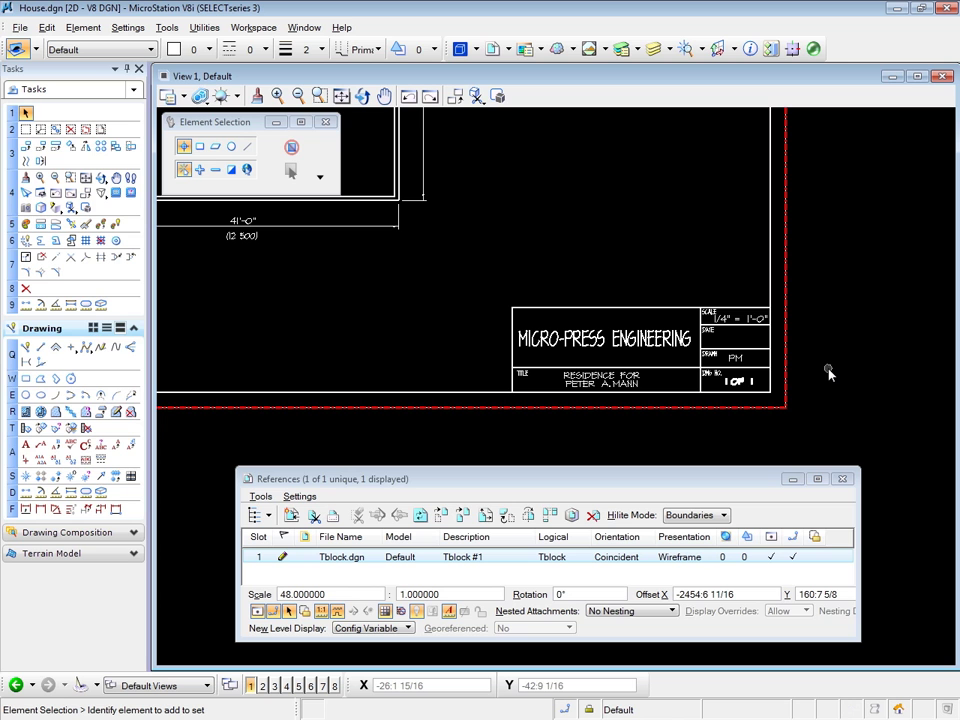
scroll(829, 372, down, 3)
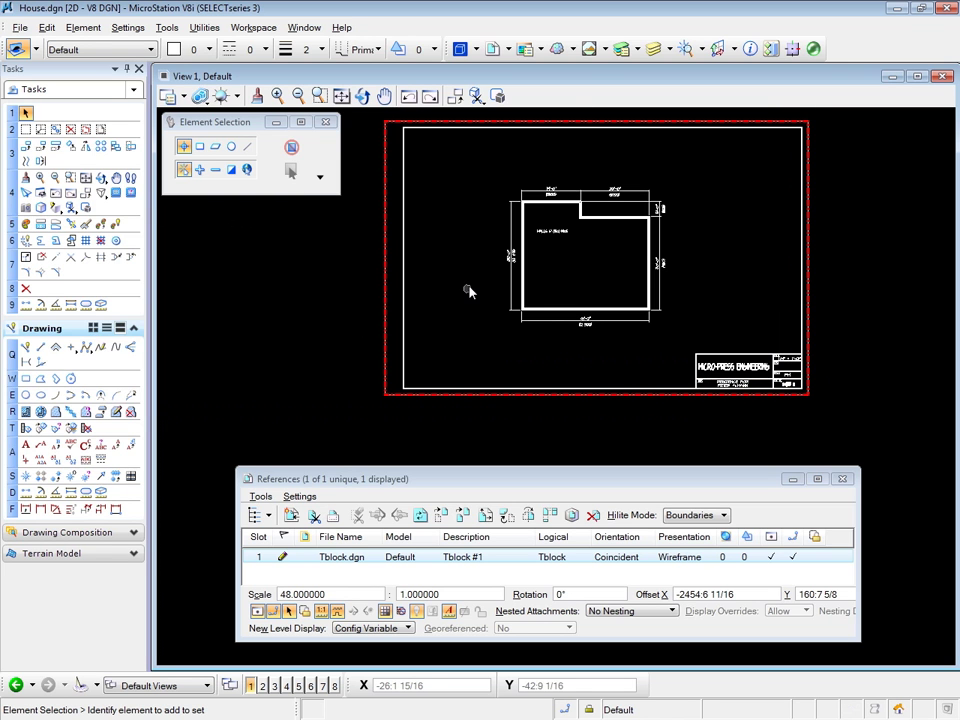